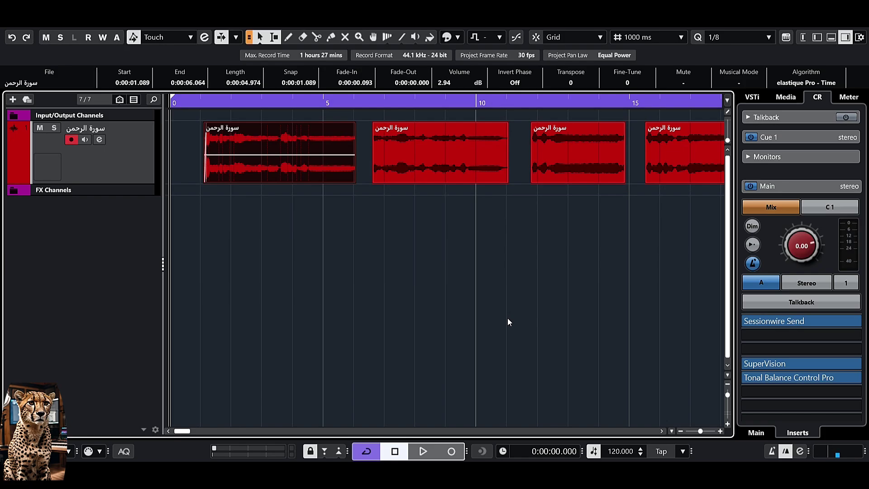
Play the raw vocal recording from the start, stop it, and enlarge the vocal track's height for a clearer waveform.
{"action": "key", "text": "space"}
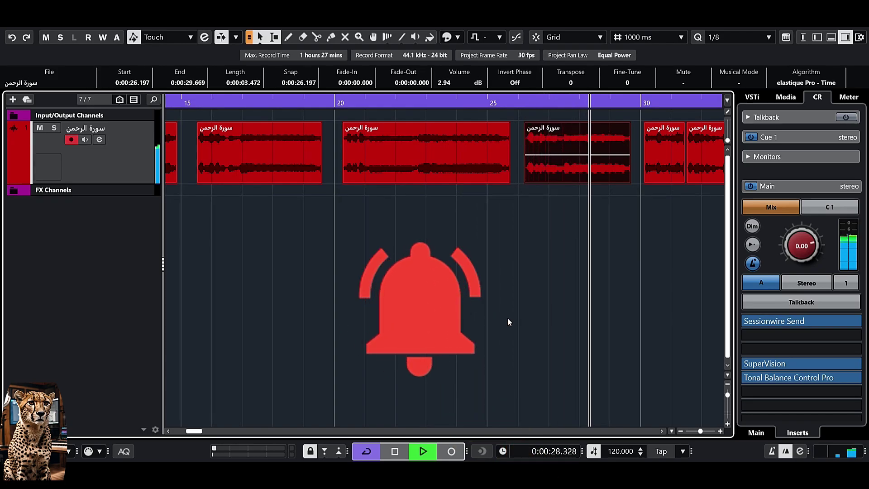
{"action": "key", "text": "space"}
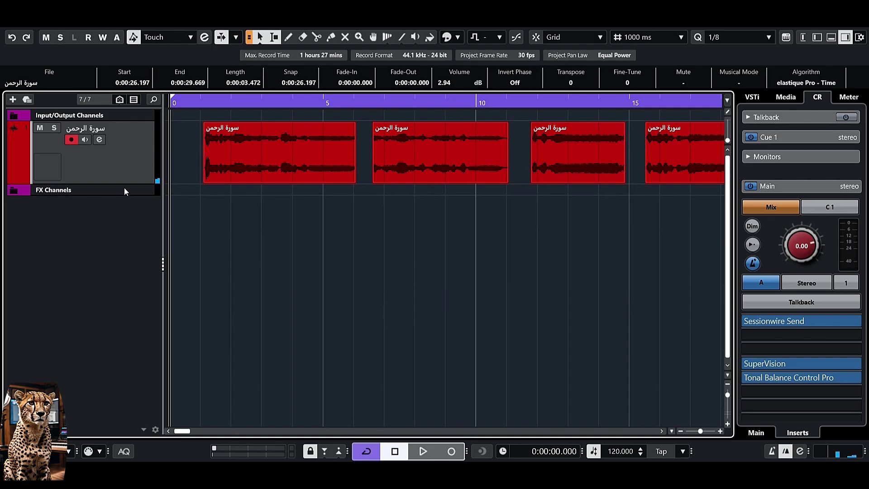
{"action": "left_click_drag", "start_coordinate": [124, 183], "coordinate": [143, 316]}
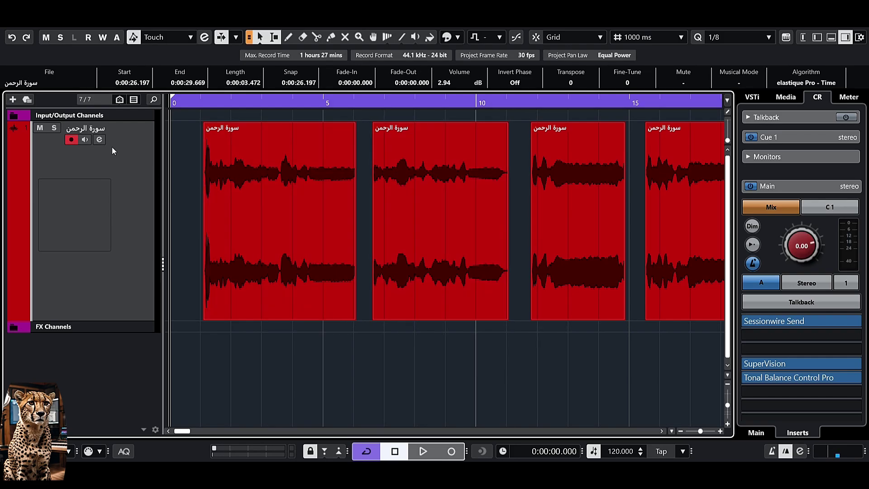
Open the Vocal Rider Stereo insert from the vocal track's channel settings and move its window slightly higher.
{"action": "left_click", "coordinate": [99, 140]}
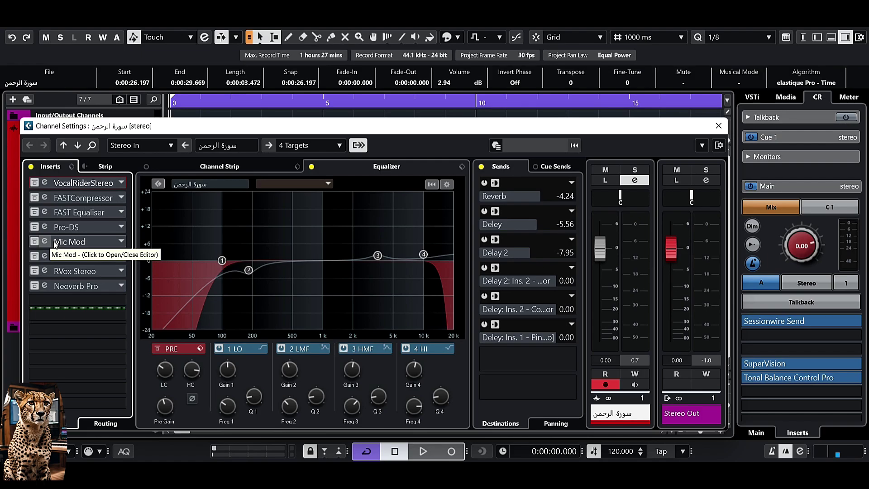
{"action": "left_click", "coordinate": [44, 183]}
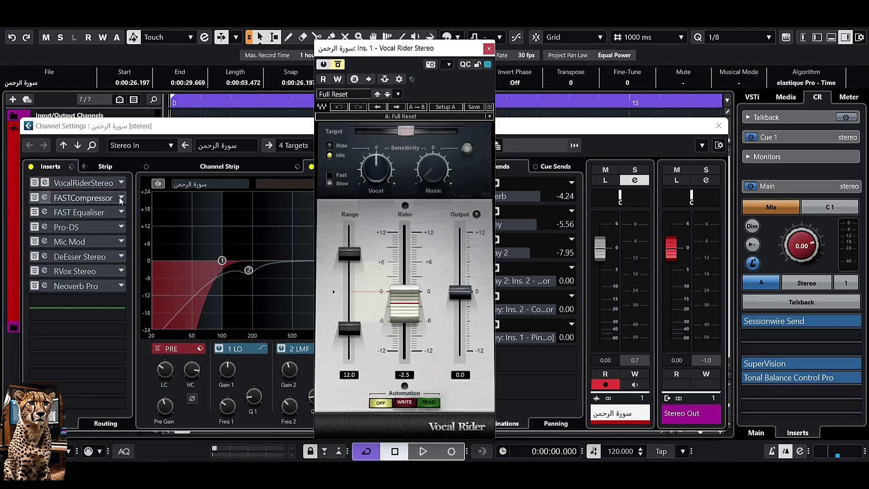
{"action": "left_click_drag", "start_coordinate": [376, 48], "coordinate": [394, 29]}
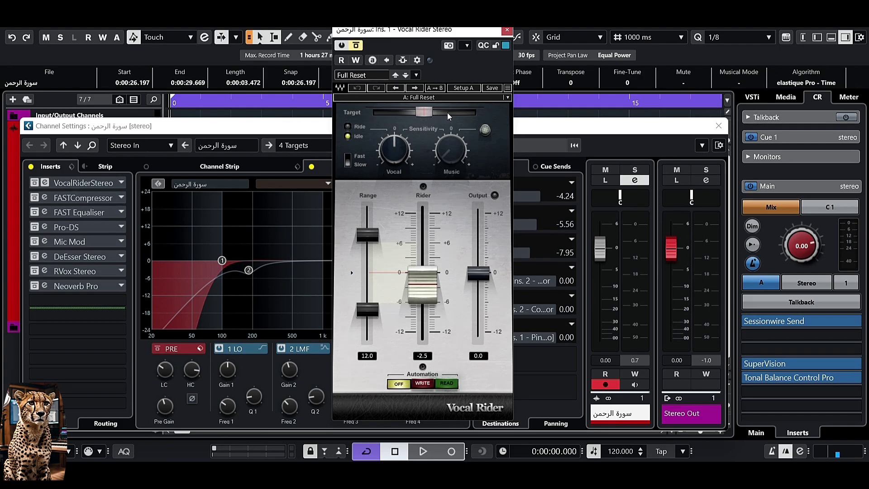
Try Vocal Rider's Target level at -25.2, return it to about -20.0, and toggle the Fast/Slow response switch.
{"action": "left_click", "coordinate": [421, 111]}
{"action": "left_click", "coordinate": [426, 111]}
{"action": "left_click_drag", "start_coordinate": [427, 113], "coordinate": [408, 114]}
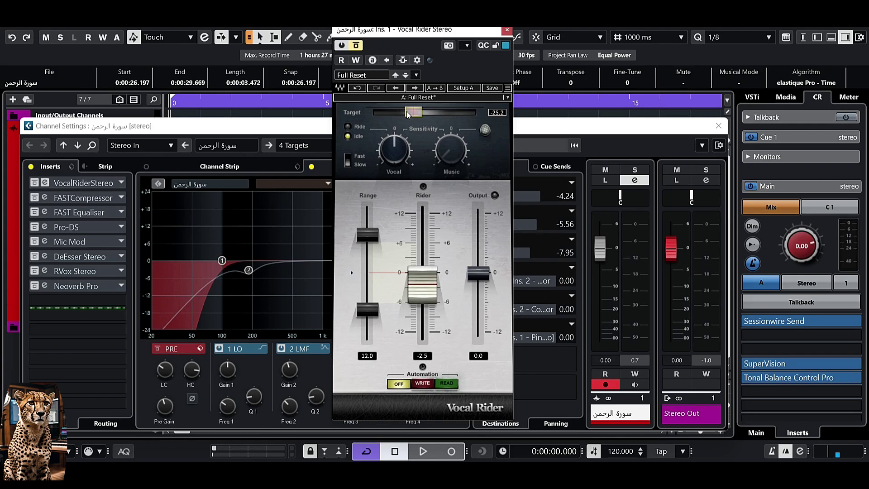
{"action": "scroll", "coordinate": [407, 110], "scroll_direction": "up", "scroll_amount": 7}
{"action": "scroll", "coordinate": [406, 111], "scroll_direction": "down", "scroll_amount": 3}
{"action": "mouse_move", "coordinate": [395, 154]}
{"action": "left_click", "coordinate": [348, 161]}
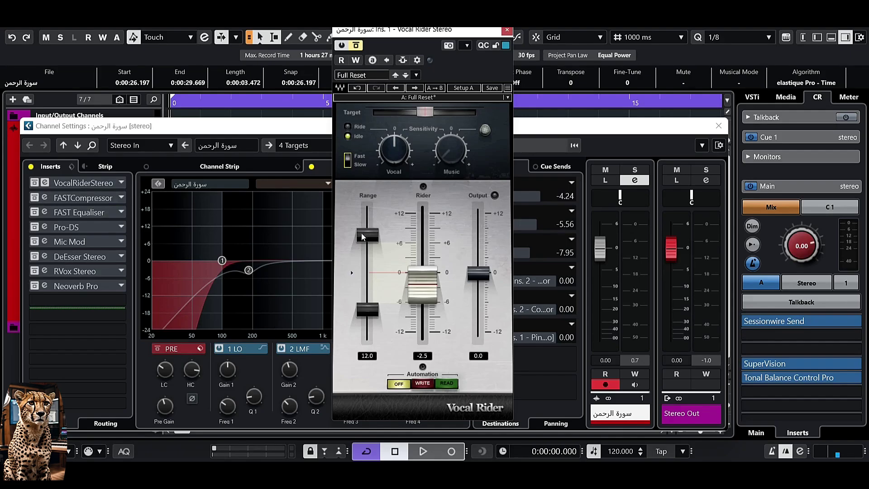
Set the Rider fader to about 0.1 and try an output level of 3.7 before resetting the output to 0.0.
{"action": "mouse_move", "coordinate": [374, 313]}
{"action": "mouse_move", "coordinate": [415, 285]}
{"action": "left_mouse_down"}
{"action": "mouse_move", "coordinate": [414, 258]}
{"action": "mouse_move", "coordinate": [415, 292]}
{"action": "mouse_move", "coordinate": [416, 275]}
{"action": "left_mouse_up"}
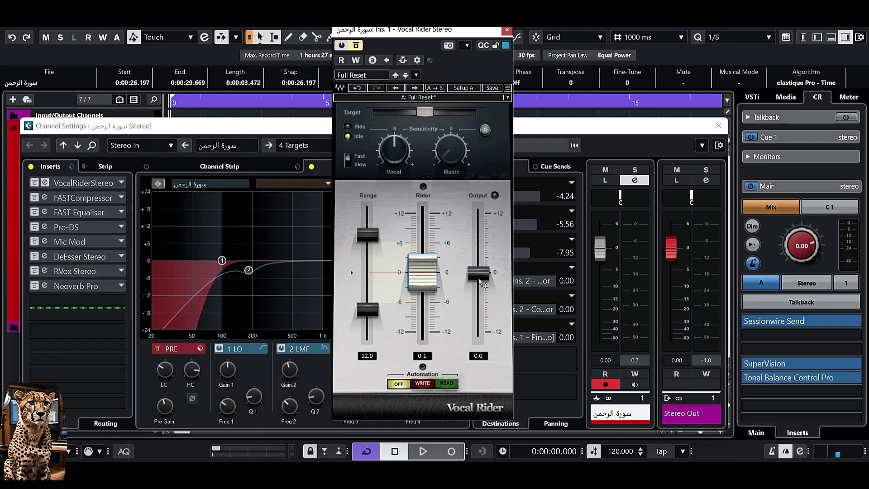
{"action": "left_click_drag", "start_coordinate": [479, 278], "coordinate": [478, 257]}
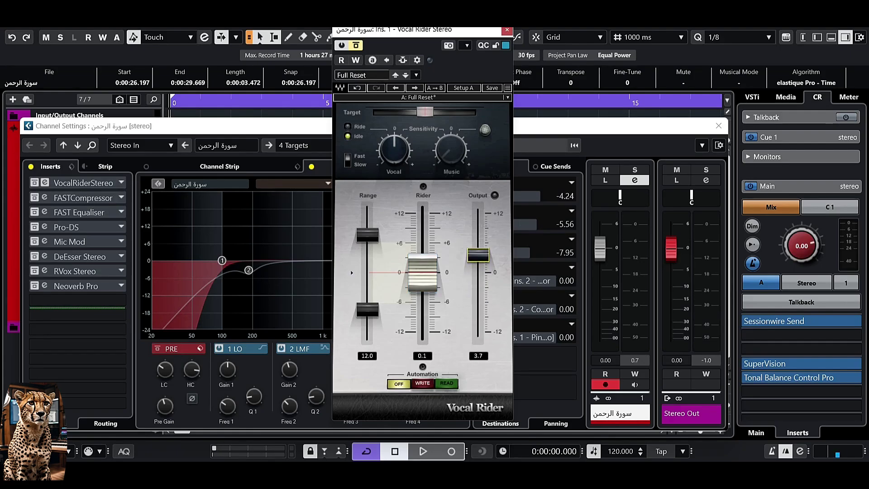
{"action": "left_click", "coordinate": [478, 258], "text": "alt"}
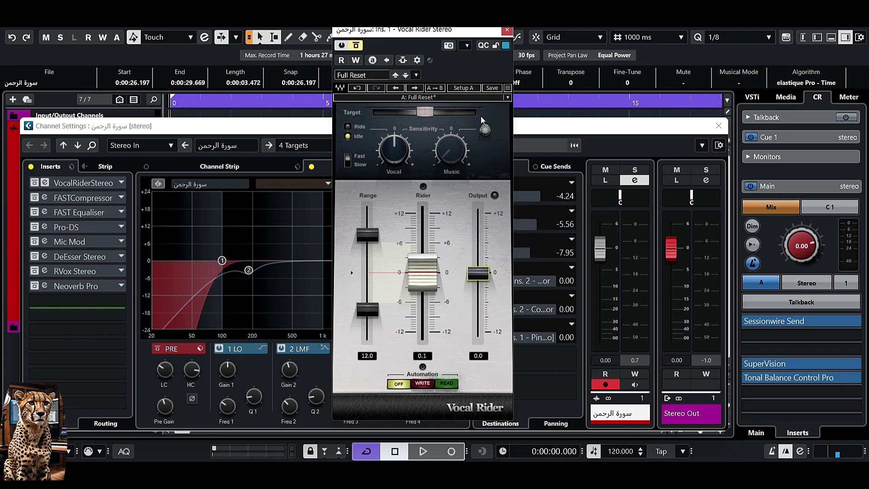
Move the Vocal Rider window off the first clips, set the upper range limit to 4.0, and narrow the total range to 8.1.
{"action": "left_click_drag", "start_coordinate": [428, 28], "coordinate": [777, 29]}
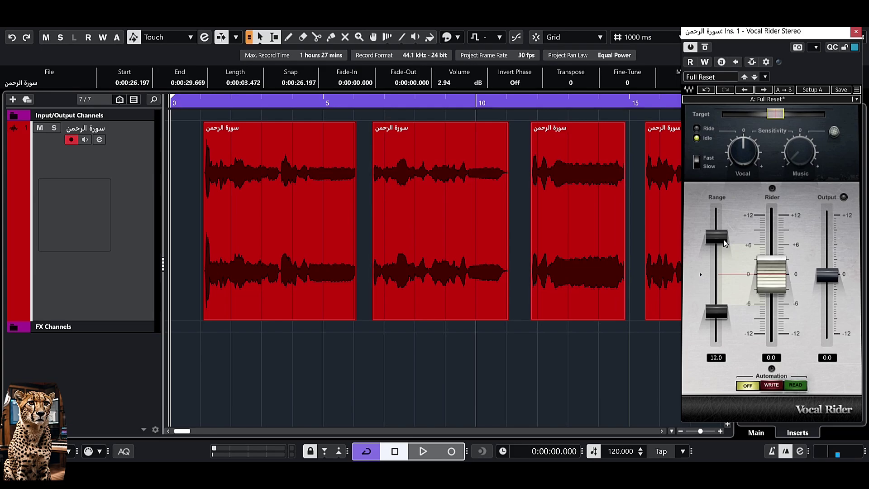
{"action": "left_click_drag", "start_coordinate": [724, 239], "coordinate": [724, 250]}
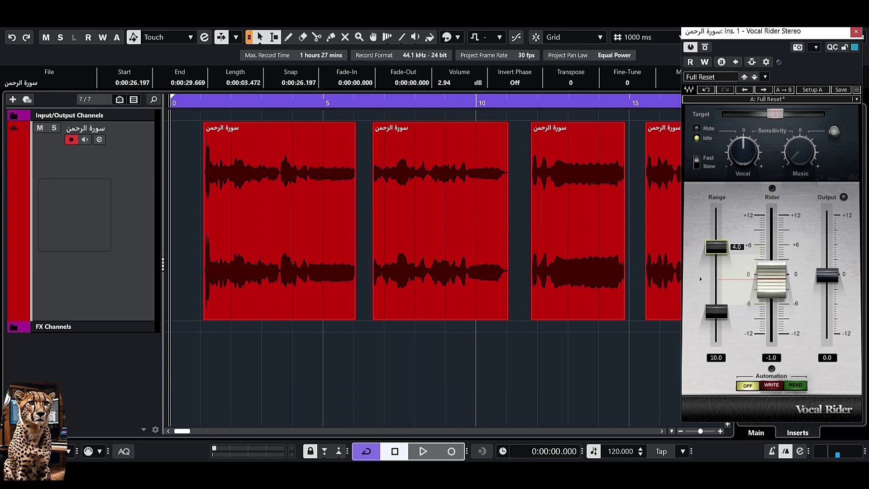
{"action": "left_click_drag", "start_coordinate": [721, 316], "coordinate": [721, 307]}
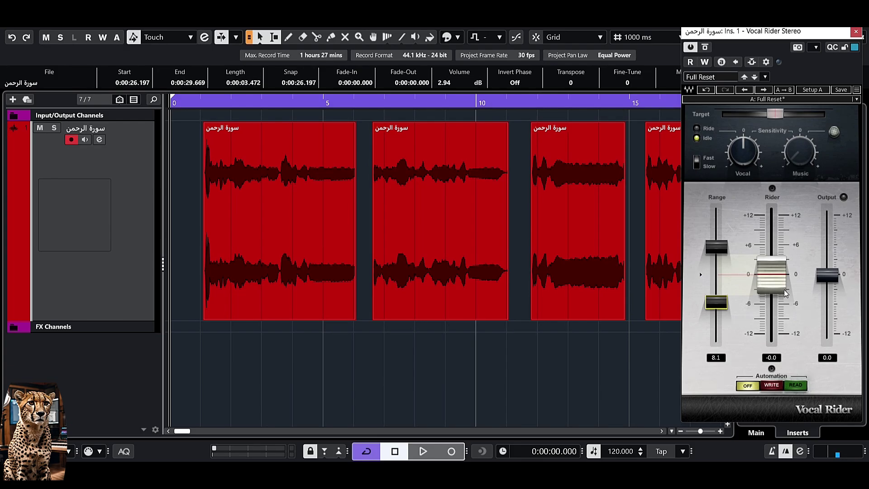
Listen to the vocal track through Vocal Rider from the start, and replay it from about 11.3 seconds.
{"action": "key", "text": "space"}
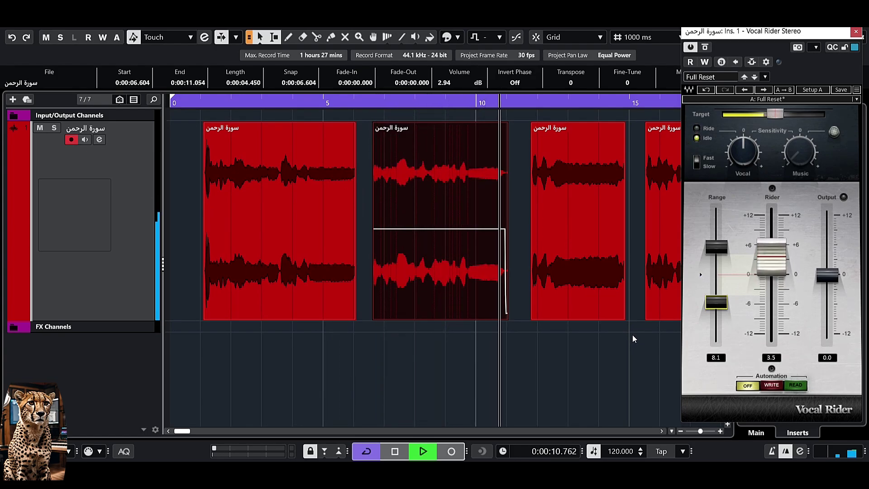
{"action": "key", "text": "space"}
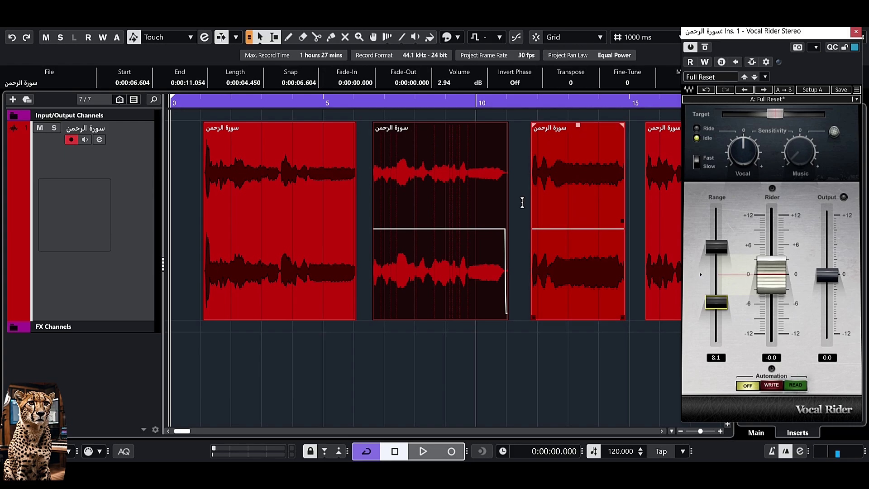
{"action": "left_click", "coordinate": [516, 105]}
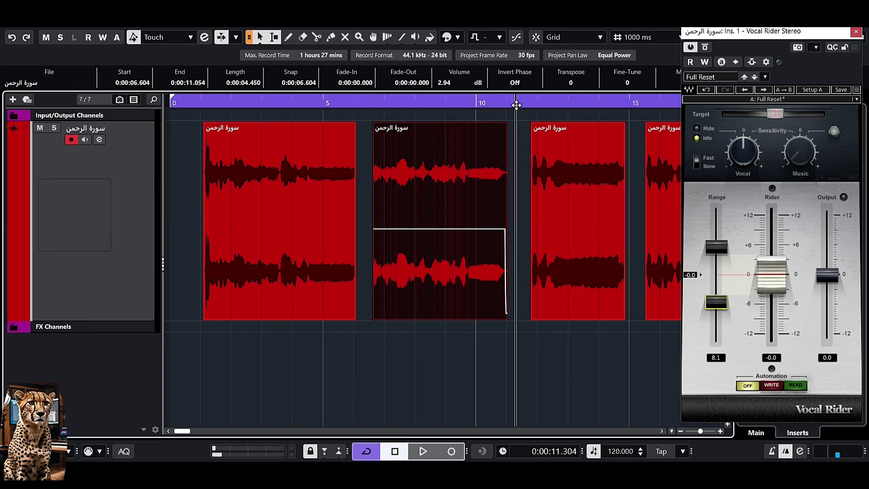
{"action": "key", "text": "space"}
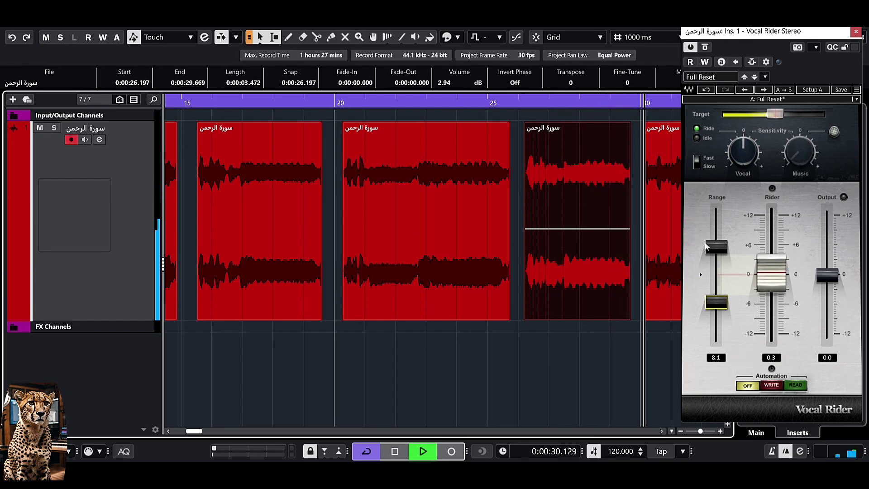
During playback, widen Vocal Rider's range to 9.8, try targets of -16.6 and -18.6, and stop playback.
{"action": "left_click_drag", "start_coordinate": [717, 248], "coordinate": [717, 238]}
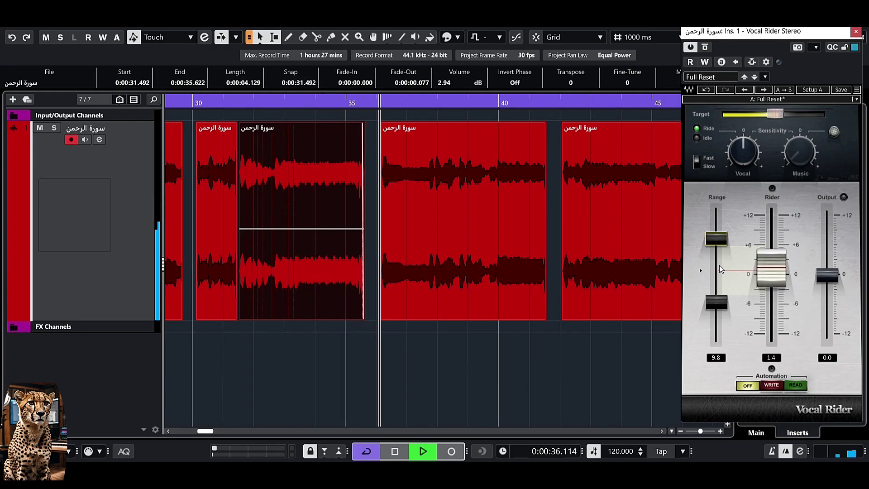
{"action": "mouse_move", "coordinate": [777, 113]}
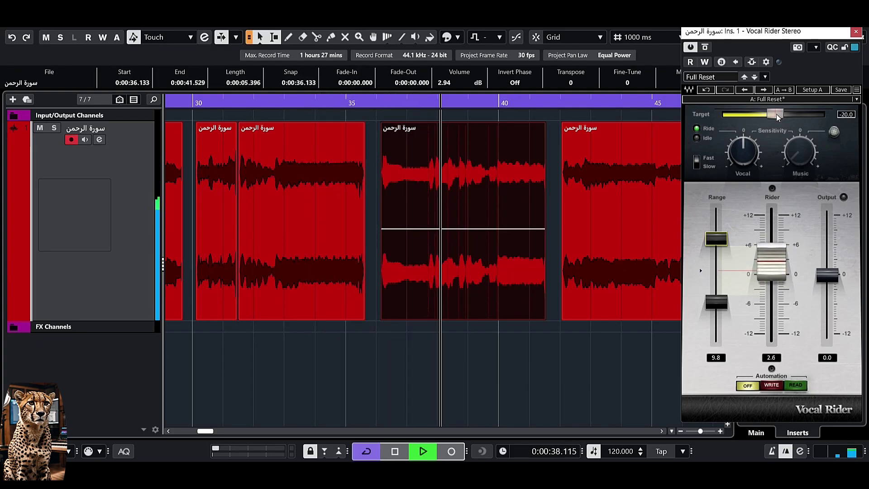
{"action": "scroll", "coordinate": [776, 114], "scroll_direction": "up", "scroll_amount": 5}
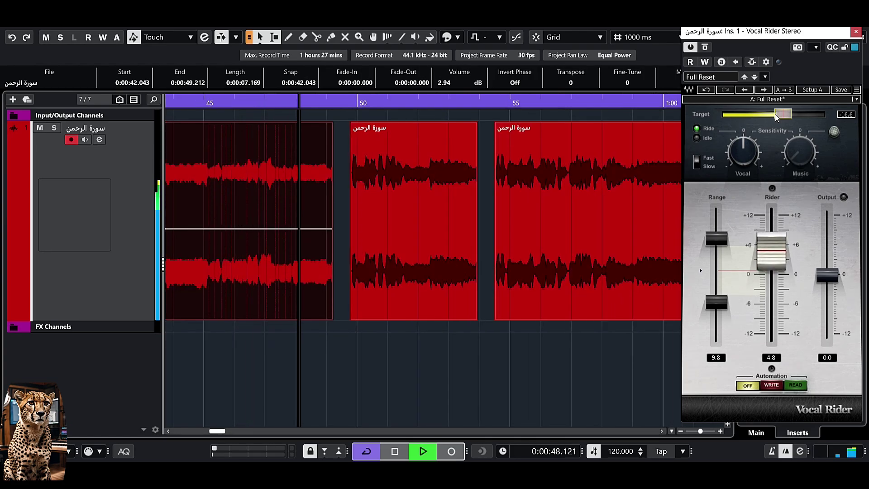
{"action": "scroll", "coordinate": [783, 116], "scroll_direction": "down", "scroll_amount": 2}
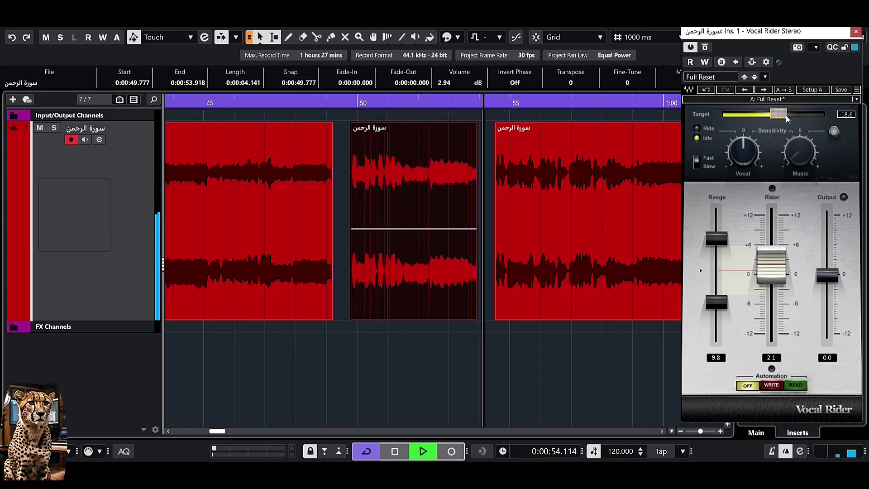
{"action": "key", "text": "space"}
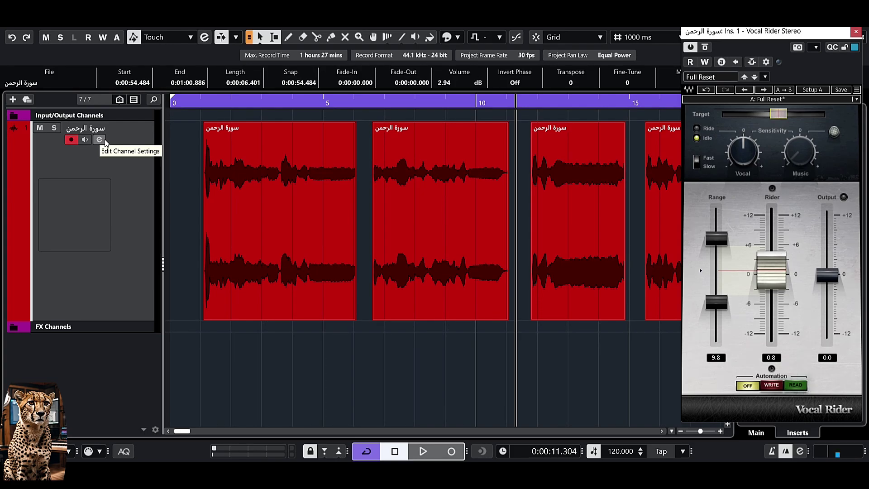
Take the vocal channel's inserts, sends and equalizer out of bypass, and play the fully processed track.
{"action": "left_click", "coordinate": [104, 140]}
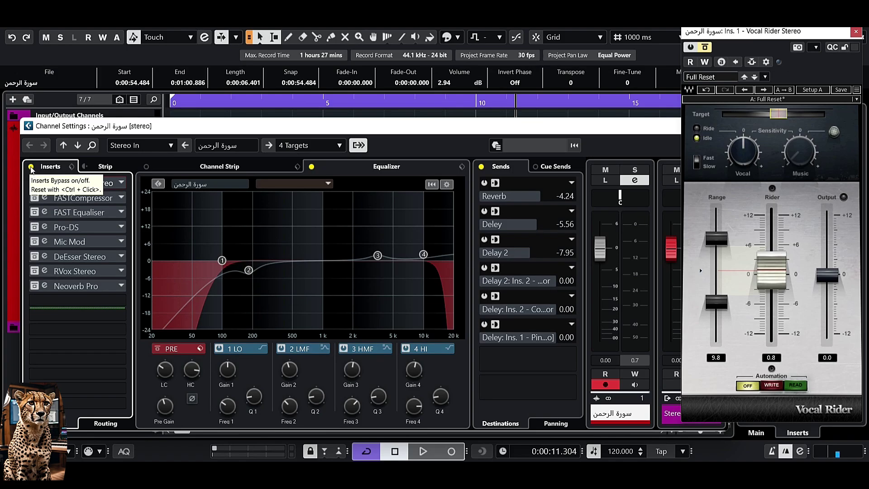
{"action": "left_click", "coordinate": [31, 168]}
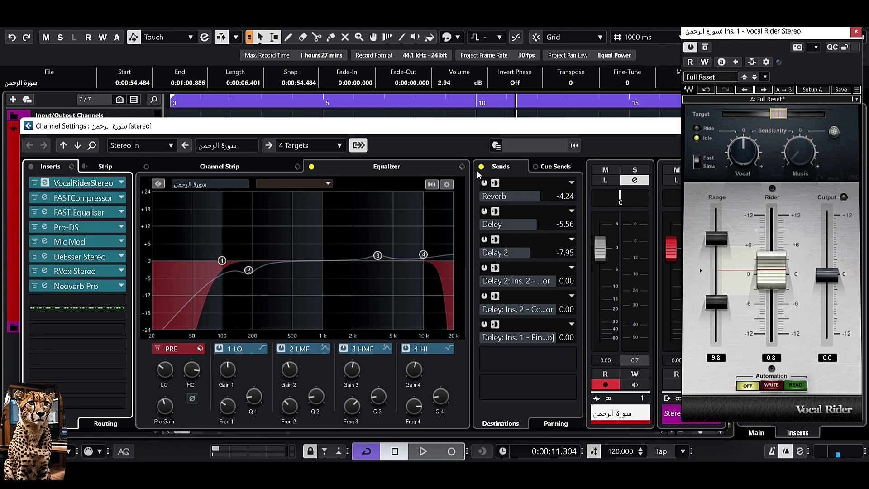
{"action": "left_click", "coordinate": [481, 167]}
{"action": "left_click", "coordinate": [312, 167]}
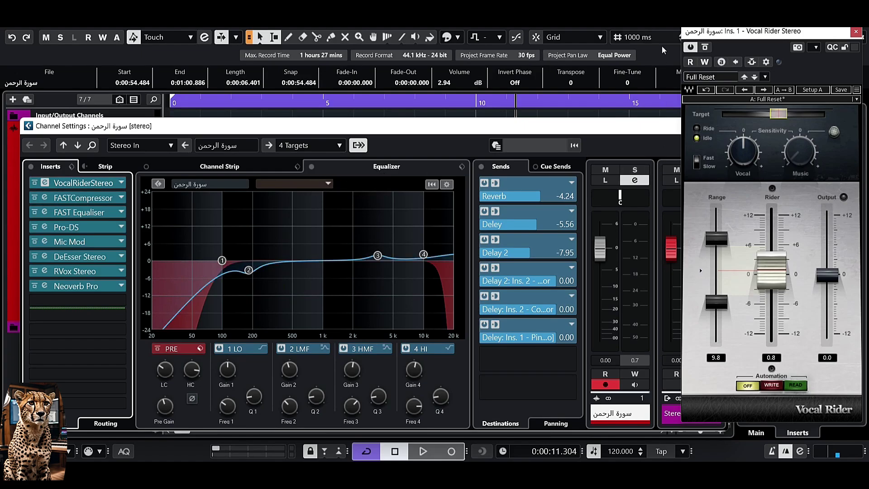
{"action": "left_click", "coordinate": [673, 127]}
{"action": "key", "text": "space"}
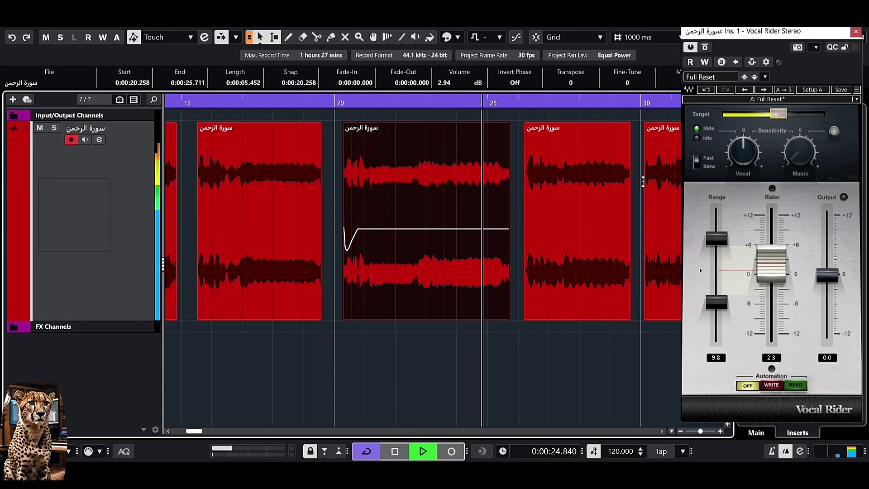
{"action": "key", "text": "space"}
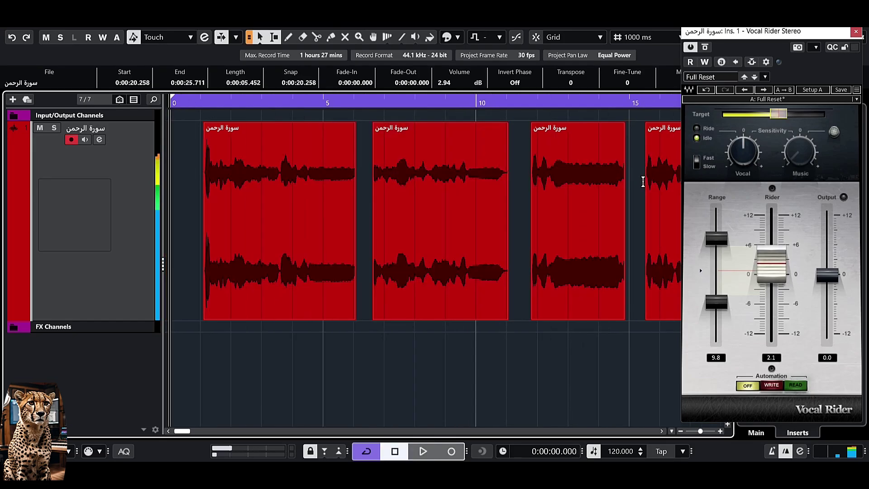
Load the Smooth Ride factory preset in Vocal Rider and play the track from about 11.5 seconds.
{"action": "left_click", "coordinate": [776, 102]}
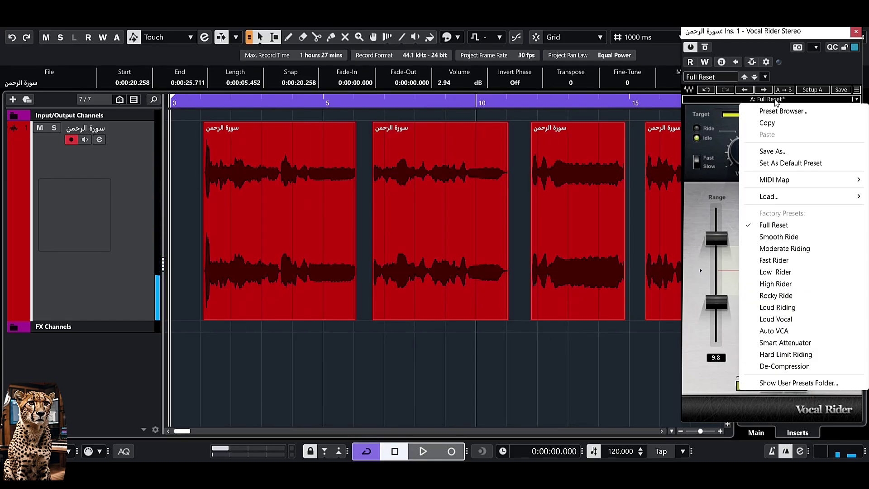
{"action": "left_click", "coordinate": [779, 238]}
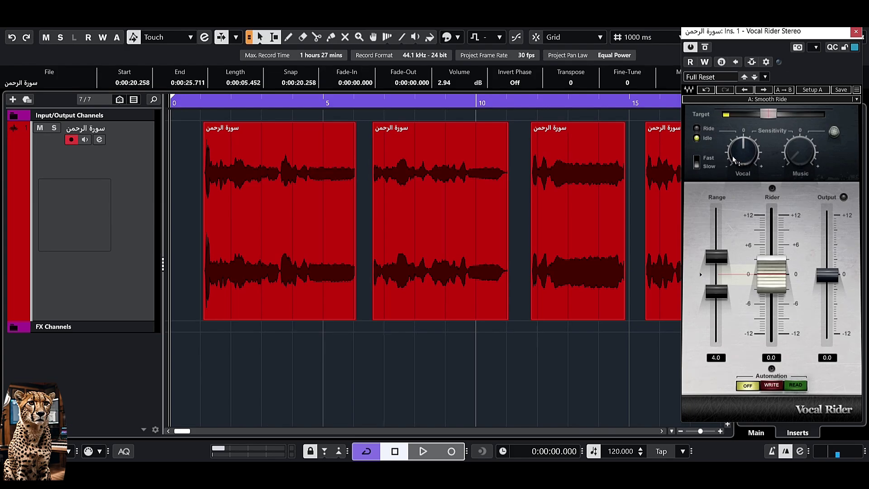
{"action": "left_click", "coordinate": [521, 103]}
{"action": "key", "text": "space"}
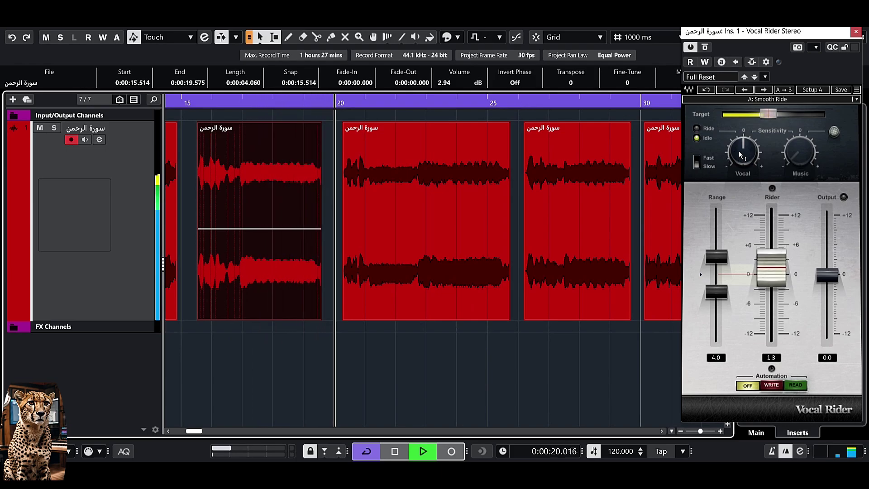
During playback, raise Vocal Rider's vocal sensitivity and switch its response to Fast, then stop playback.
{"action": "left_click_drag", "start_coordinate": [743, 153], "coordinate": [744, 147]}
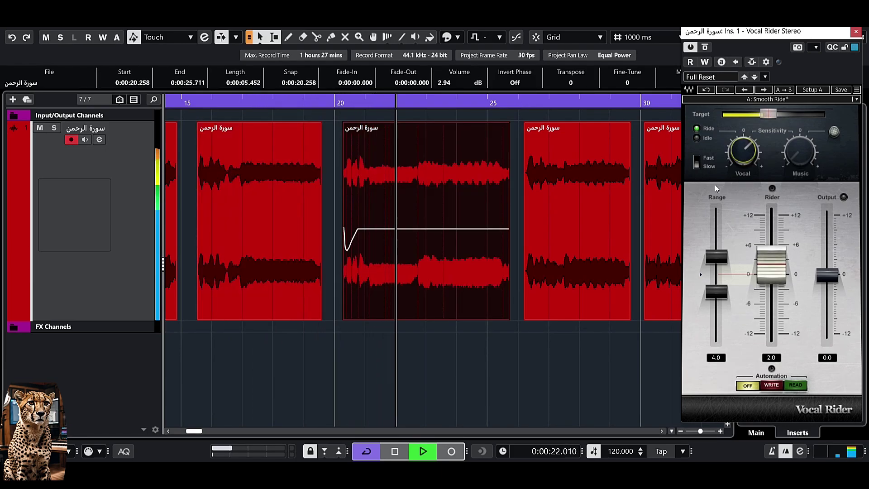
{"action": "left_click", "coordinate": [697, 160]}
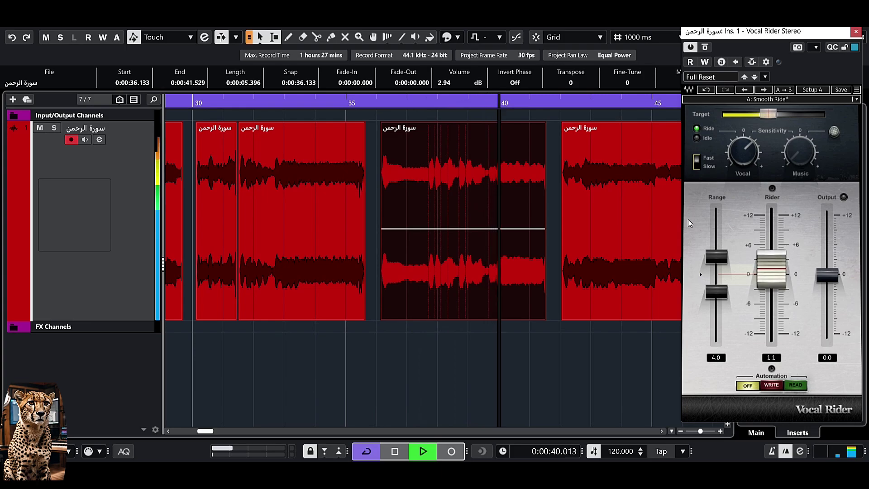
{"action": "key", "text": "space"}
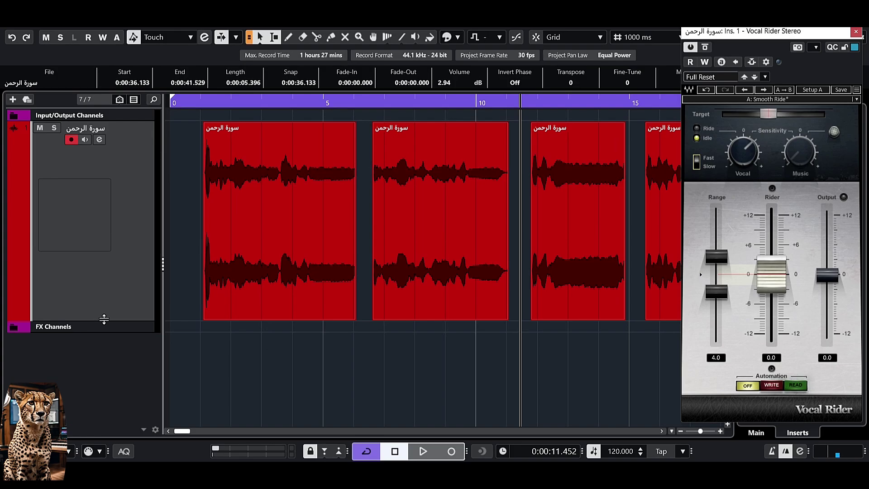
Reduce the vocal track's height so its clips take up less room in the project.
{"action": "left_click_drag", "start_coordinate": [104, 320], "coordinate": [106, 170]}
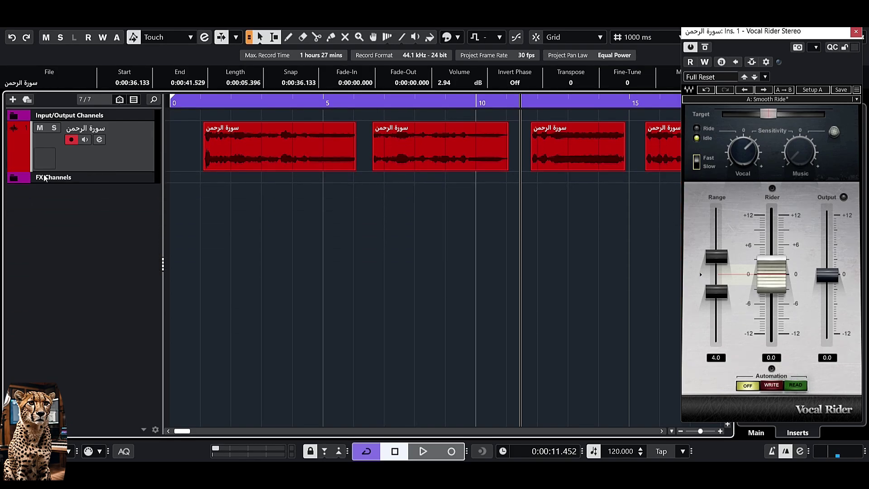
Show the vocal track's automation lane, enable read and write automation, return to the project start and set Vocal Rider's automation to Write.
{"action": "left_click", "coordinate": [13, 166]}
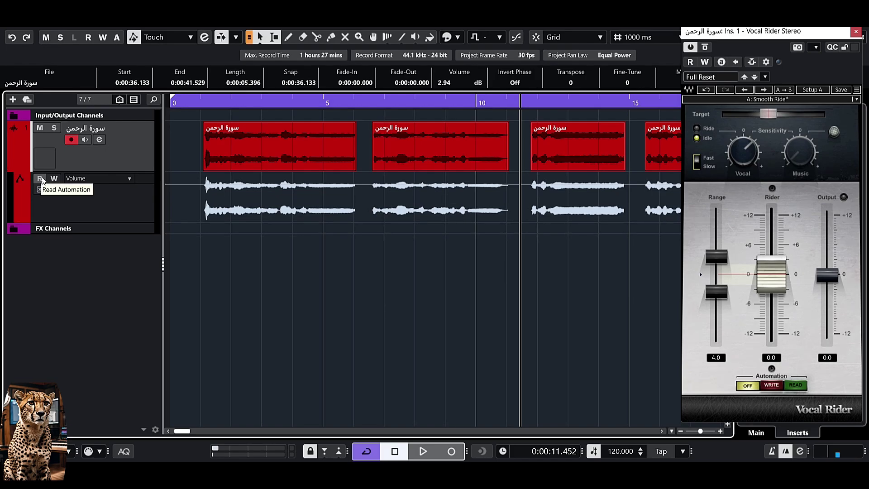
{"action": "left_click", "coordinate": [54, 179]}
{"action": "key", "text": "Home"}
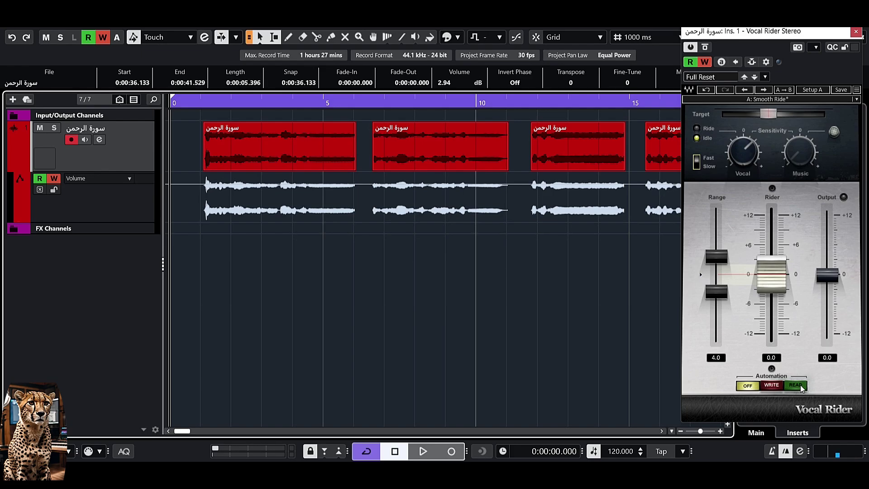
{"action": "left_click", "coordinate": [779, 386]}
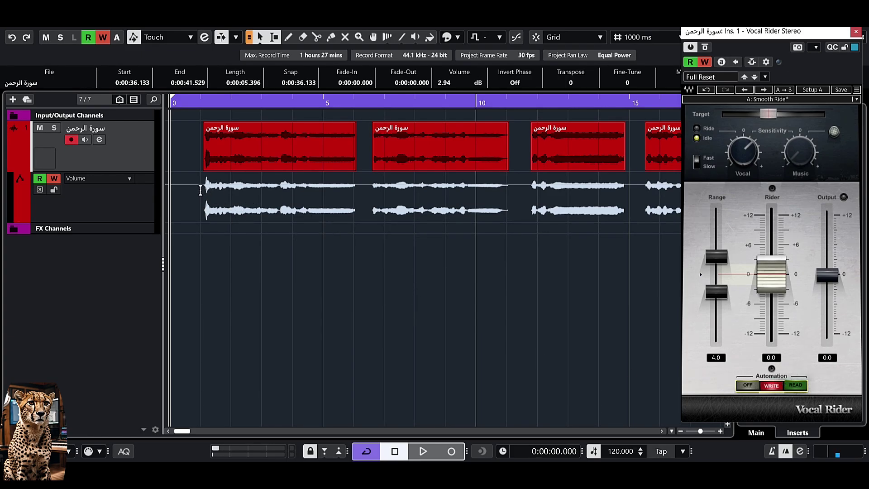
{"action": "left_click_drag", "start_coordinate": [201, 190], "coordinate": [240, 232]}
{"action": "left_click", "coordinate": [241, 287]}
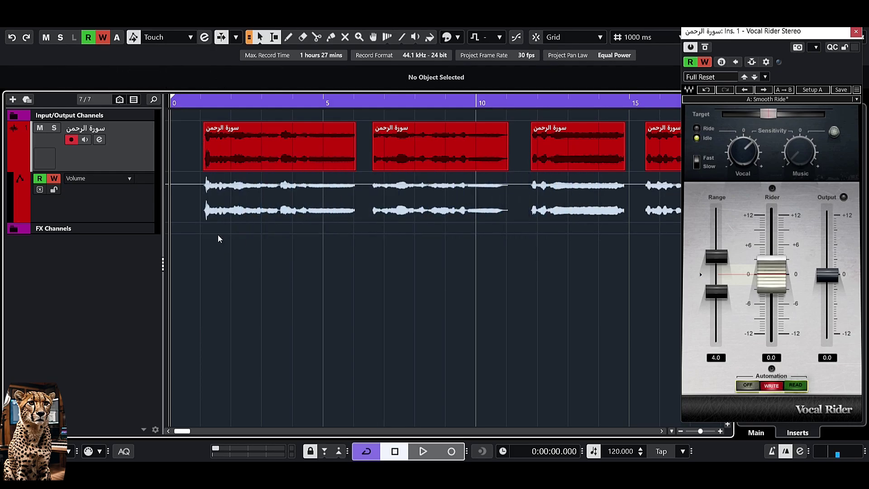
Switch the automation setting Show Data on Tracks off and back on to compare the lanes with and without waveforms.
{"action": "key", "text": "F6"}
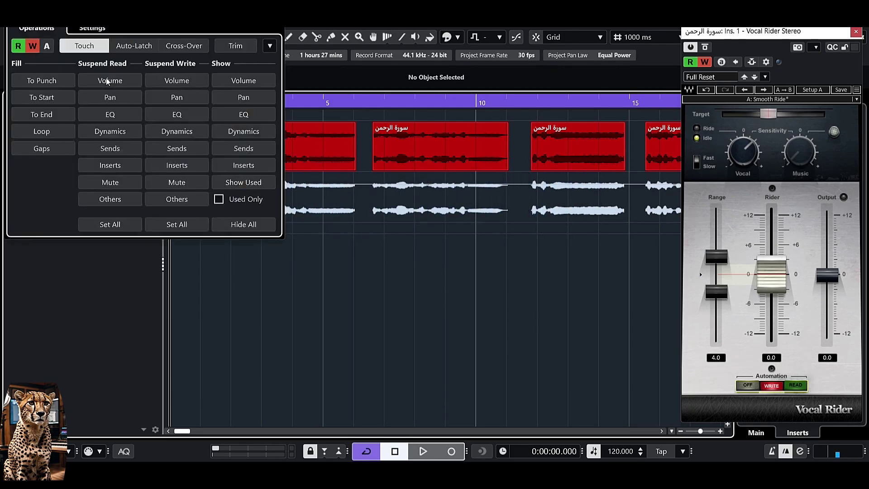
{"action": "left_click", "coordinate": [90, 29]}
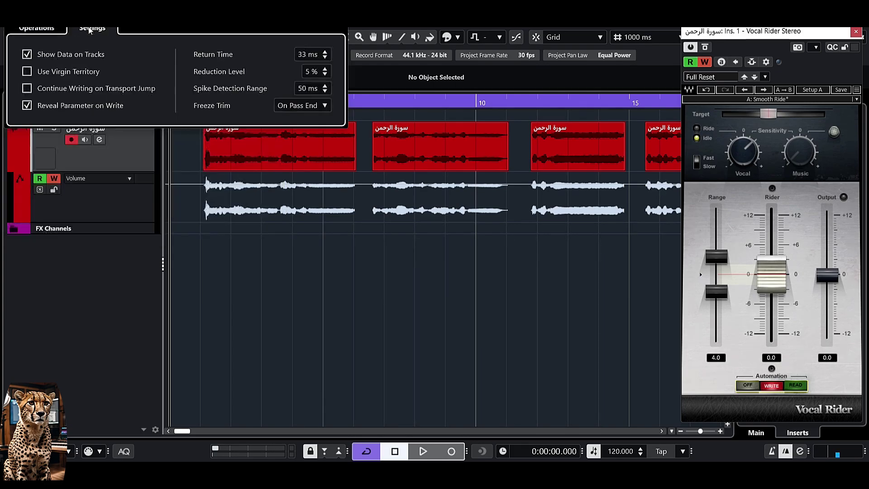
{"action": "left_click", "coordinate": [61, 56]}
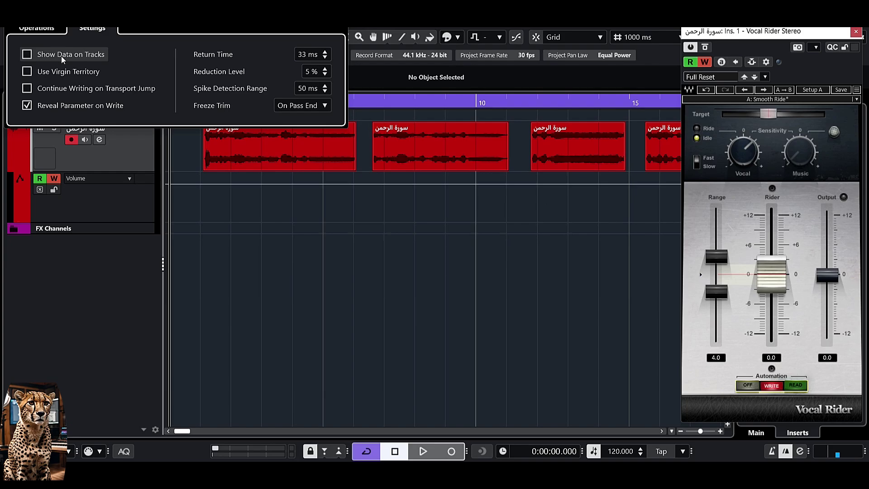
{"action": "left_click", "coordinate": [61, 55]}
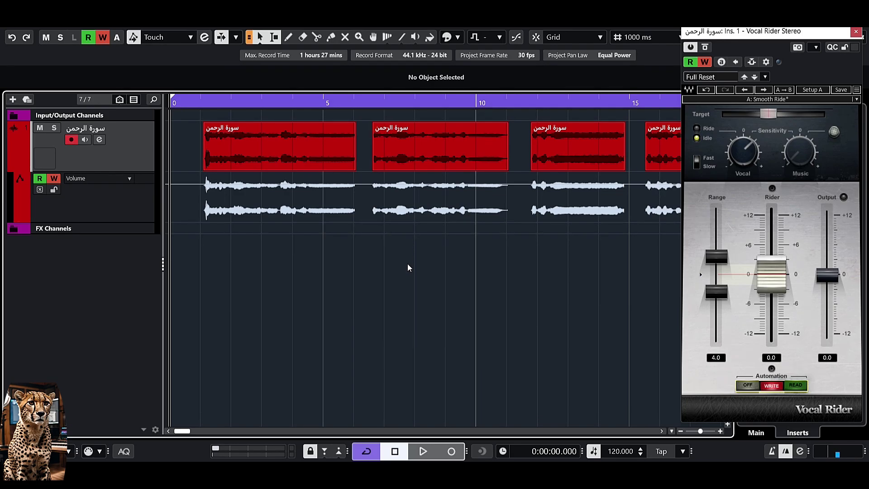
Play the track from the start to write Vocal Rider's fader movements as automation, and stop playback.
{"action": "key", "text": "space"}
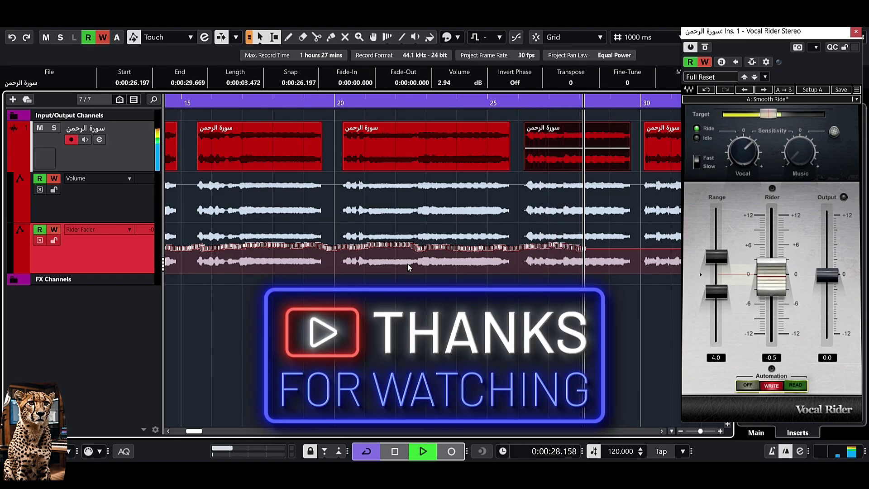
{"action": "key", "text": "space"}
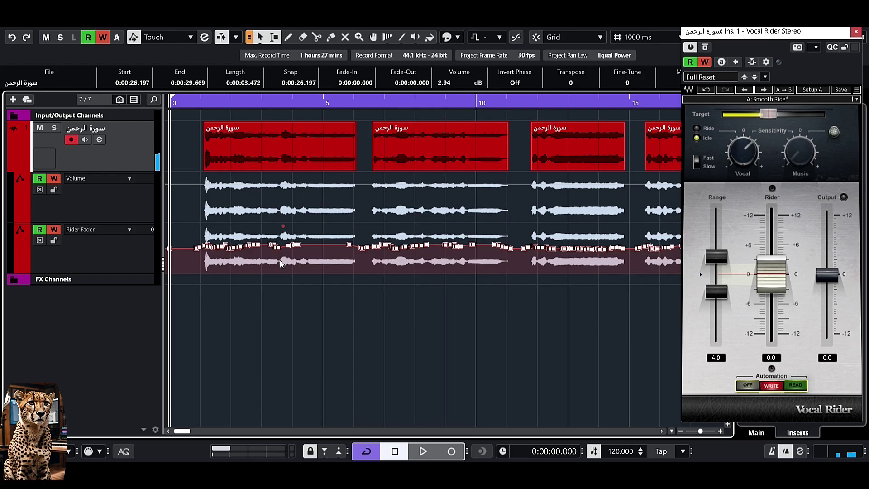
Enlarge the Rider Fader automation lane and examine the written curve against the waveform.
{"action": "key", "text": "h"}
{"action": "key", "text": "h"}
{"action": "key", "text": "h"}
{"action": "key", "text": "h"}
{"action": "key", "text": "h"}
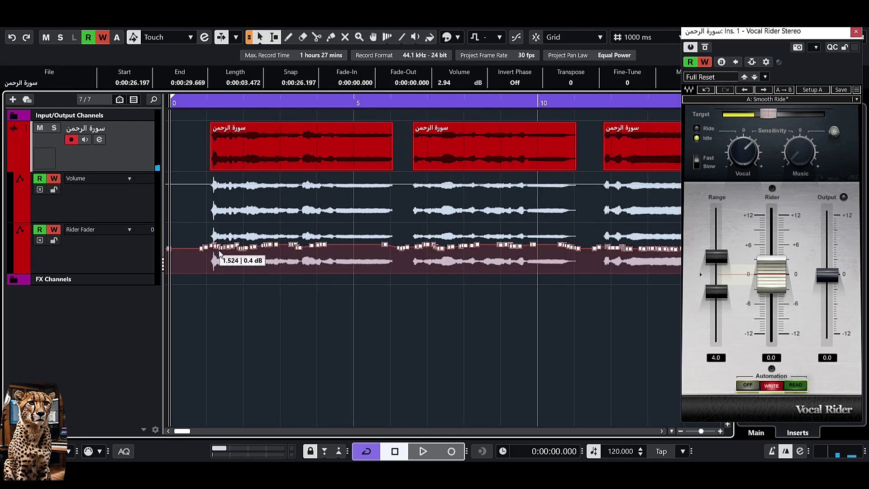
{"action": "key", "text": "h"}
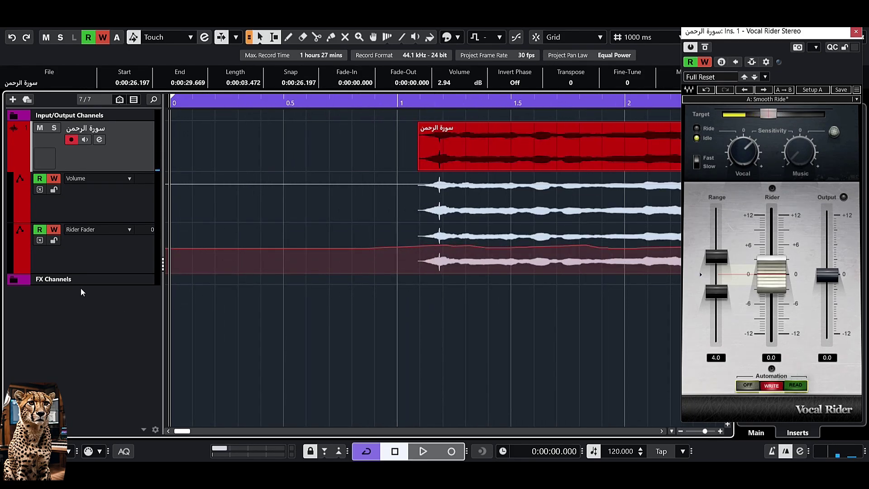
{"action": "left_click_drag", "start_coordinate": [63, 271], "coordinate": [76, 377]}
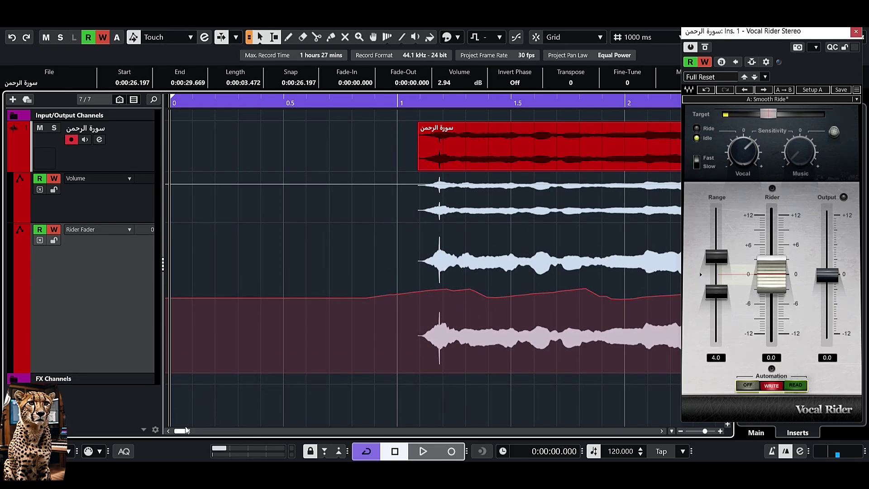
{"action": "scroll", "coordinate": [186, 431], "scroll_direction": "right", "scroll_amount": 5}
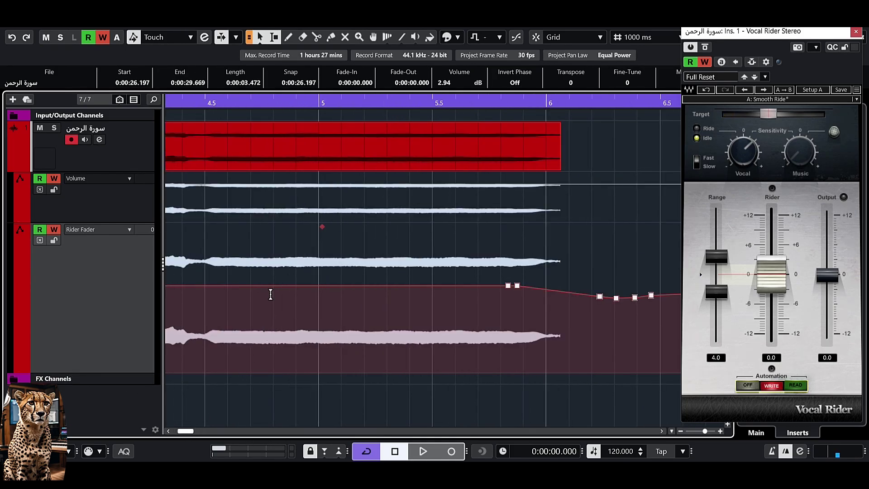
{"action": "key", "text": "g"}
{"action": "key", "text": "g"}
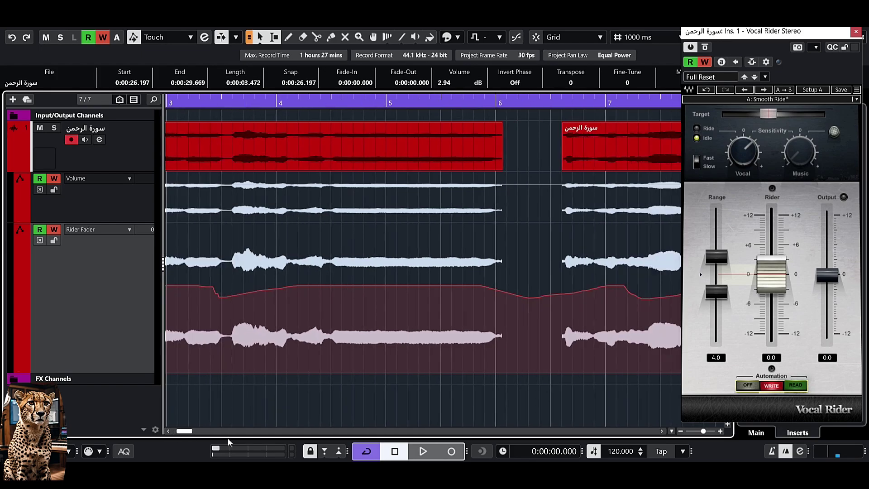
{"action": "key", "text": "g"}
{"action": "key", "text": "g"}
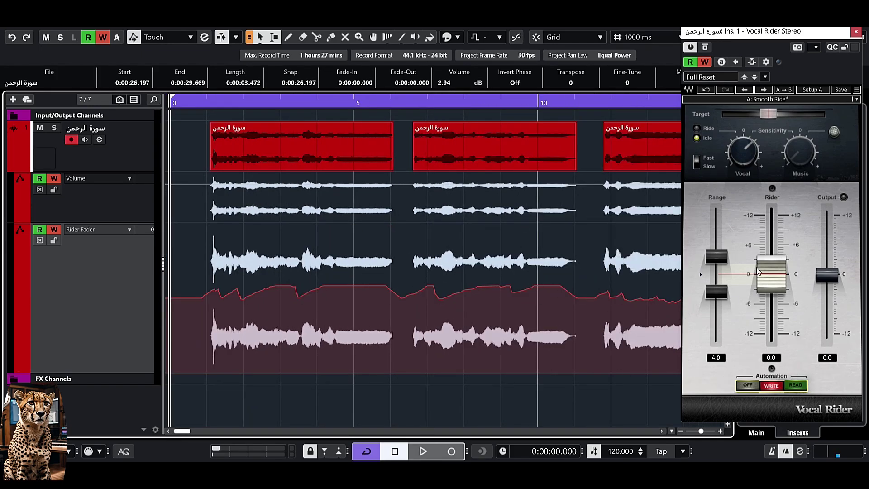
Load Vocal Rider's Loud Vocal factory preset with automation set to Write, and play from the start to write a new rider curve.
{"action": "left_click", "coordinate": [769, 100]}
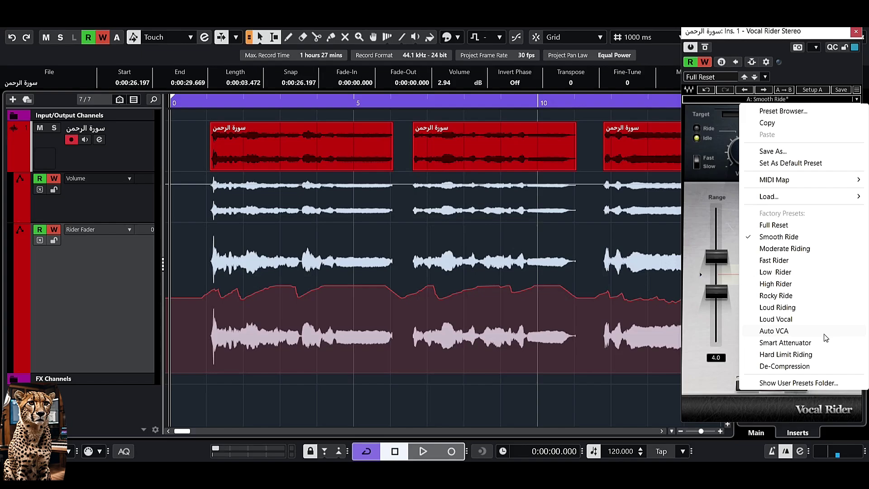
{"action": "left_click", "coordinate": [793, 319]}
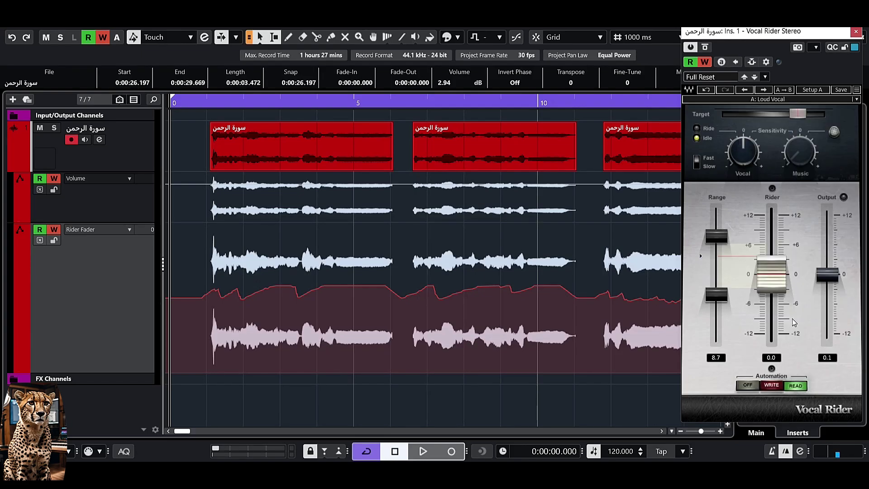
{"action": "left_click", "coordinate": [188, 343]}
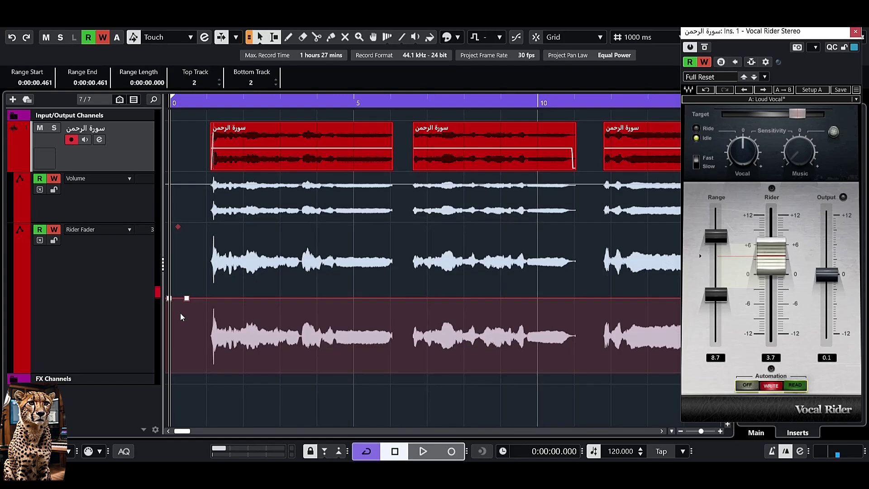
{"action": "key", "text": "space"}
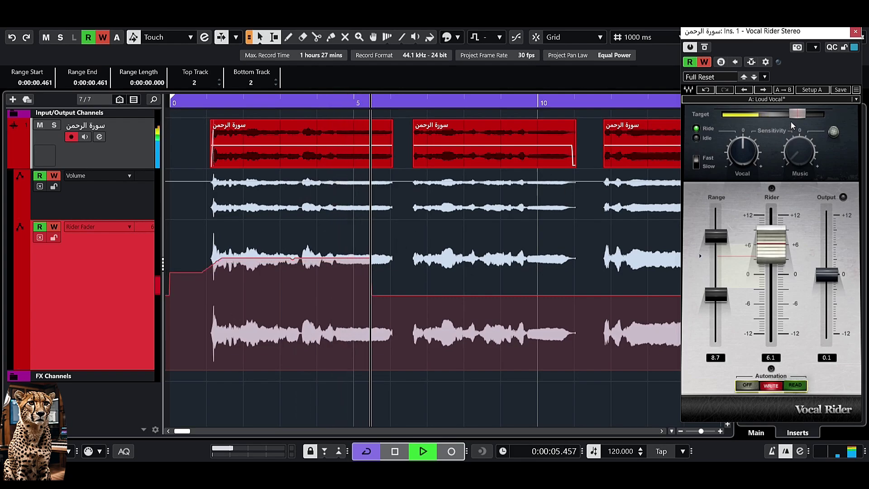
During playback, raise Vocal Rider's vocal sensitivity to about 3 and lower its target to about -16, then stop playback.
{"action": "mouse_move", "coordinate": [796, 116]}
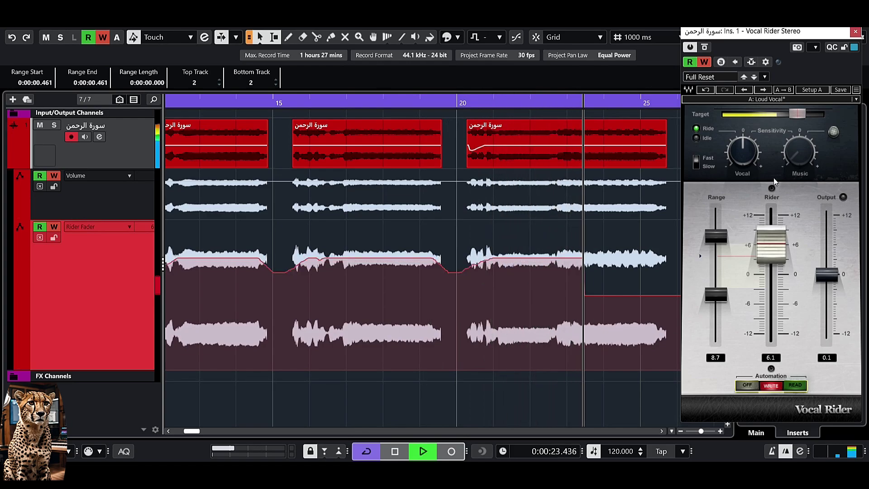
{"action": "left_click_drag", "start_coordinate": [743, 152], "coordinate": [743, 145]}
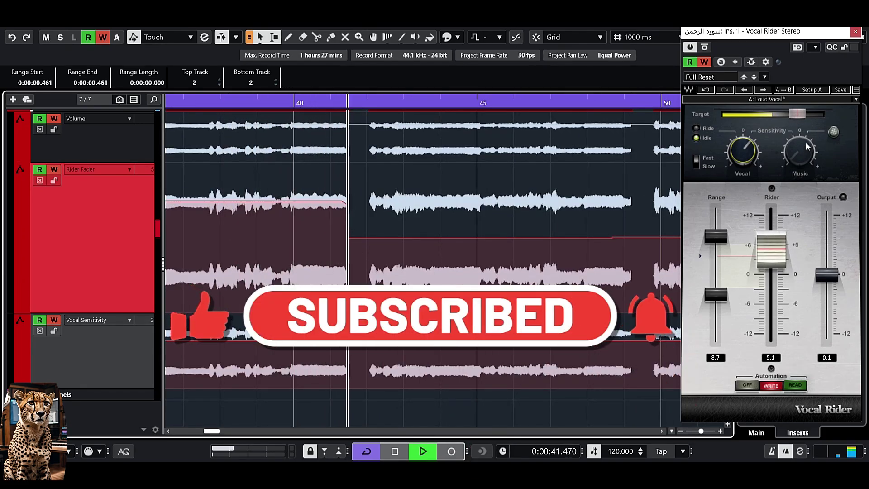
{"action": "left_click_drag", "start_coordinate": [799, 115], "coordinate": [782, 114]}
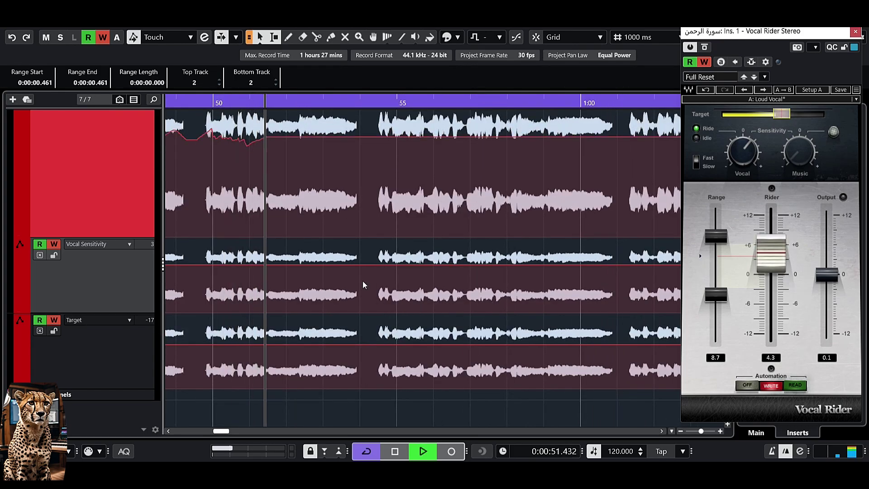
{"action": "scroll", "coordinate": [79, 203], "scroll_direction": "up", "scroll_amount": 3}
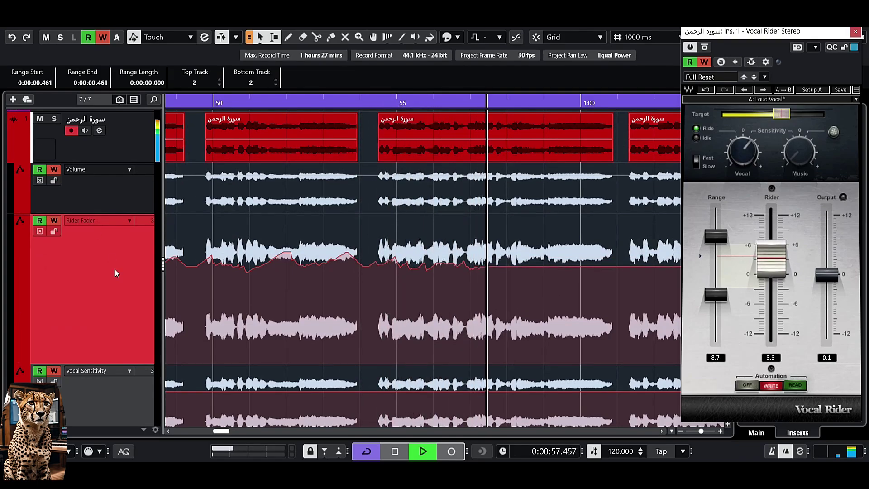
{"action": "left_click", "coordinate": [785, 114]}
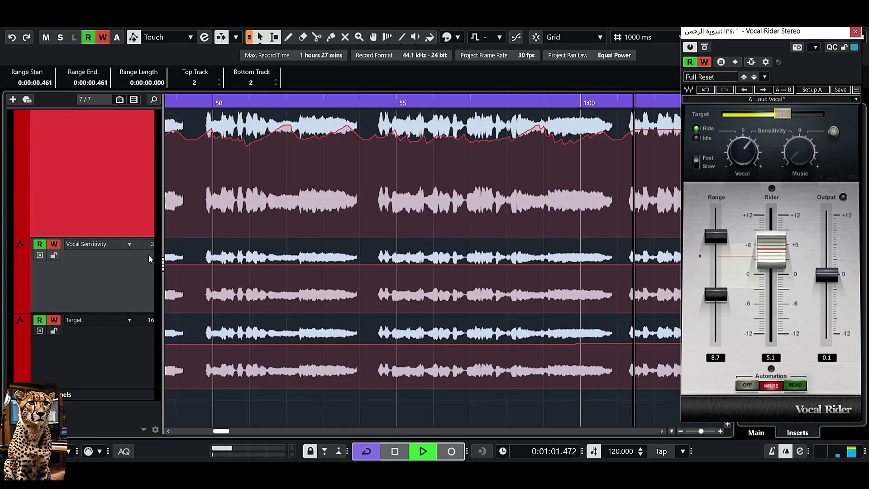
{"action": "scroll", "coordinate": [132, 195], "scroll_direction": "up", "scroll_amount": 3}
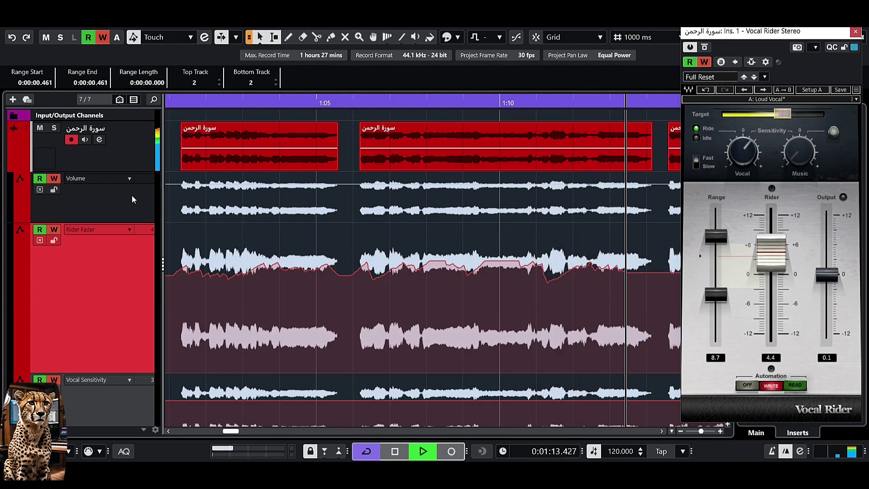
{"action": "key", "text": "space"}
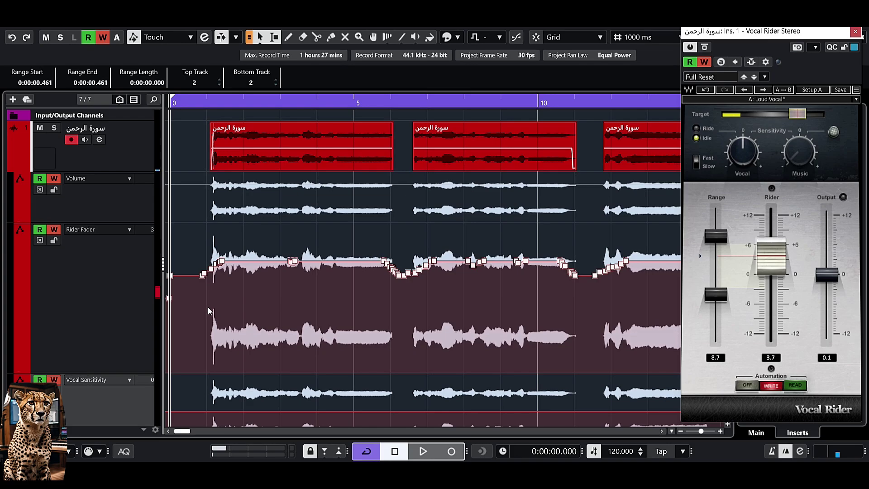
Examine the automation curves written across the song in the Target, Vocal Sensitivity and Rider Fader lanes.
{"action": "scroll", "coordinate": [64, 265], "scroll_direction": "down", "scroll_amount": 3}
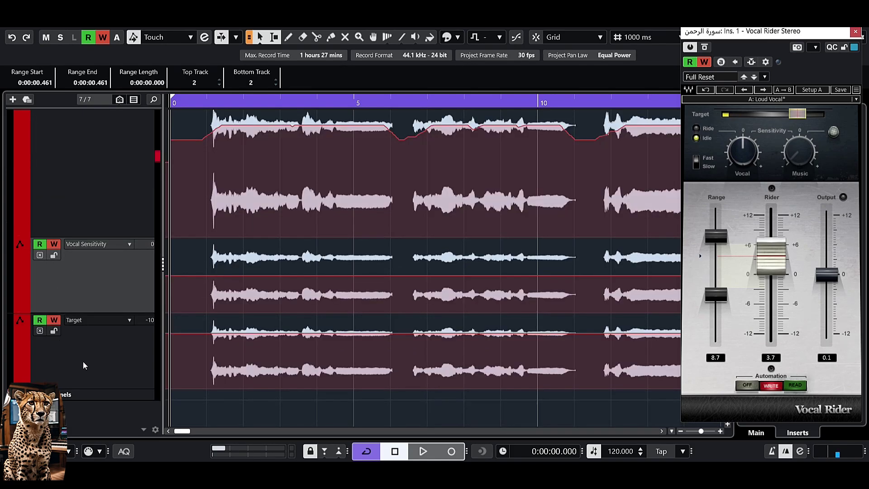
{"action": "left_click", "coordinate": [96, 366]}
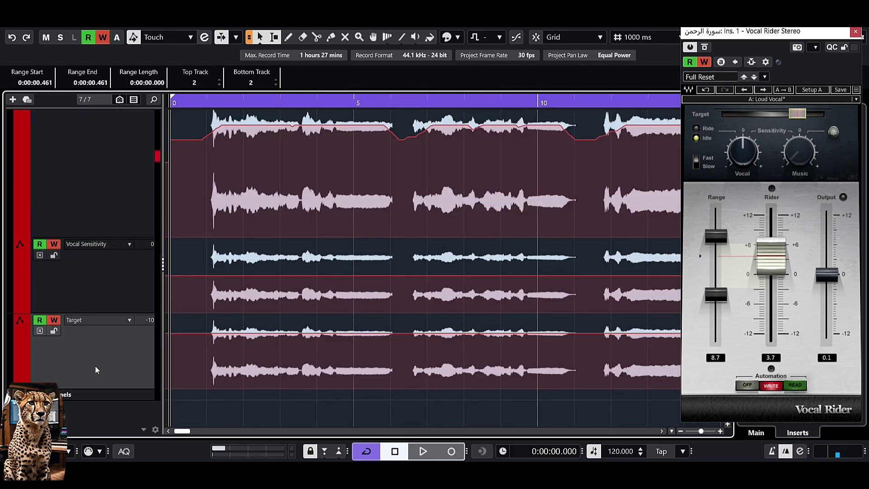
{"action": "key", "text": "g"}
{"action": "key", "text": "g"}
{"action": "key", "text": "g"}
{"action": "key", "text": "g"}
{"action": "key", "text": "g"}
{"action": "key", "text": "g"}
{"action": "key", "text": "g"}
{"action": "key", "text": "g"}
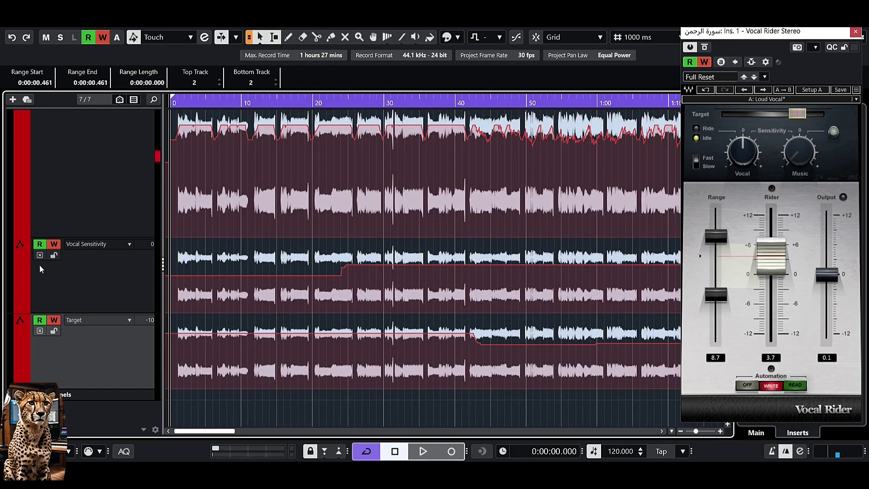
{"action": "left_click", "coordinate": [125, 280]}
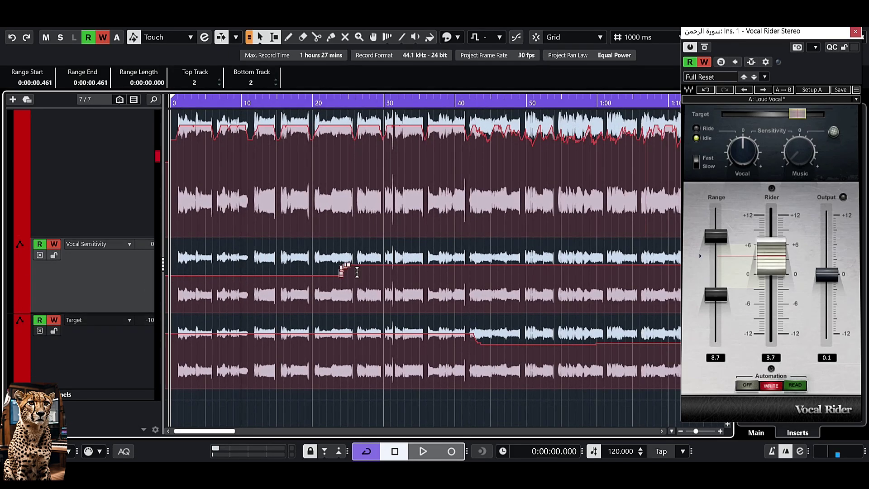
{"action": "scroll", "coordinate": [124, 224], "scroll_direction": "up", "scroll_amount": 3}
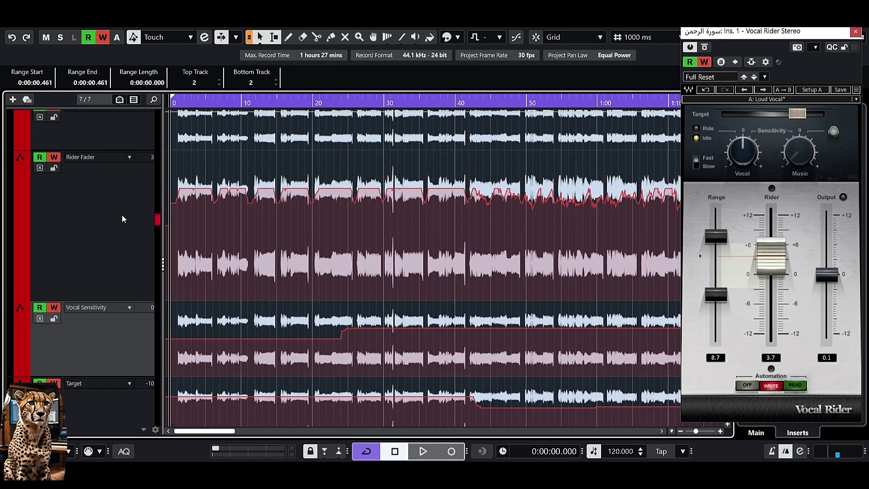
{"action": "left_click", "coordinate": [101, 243]}
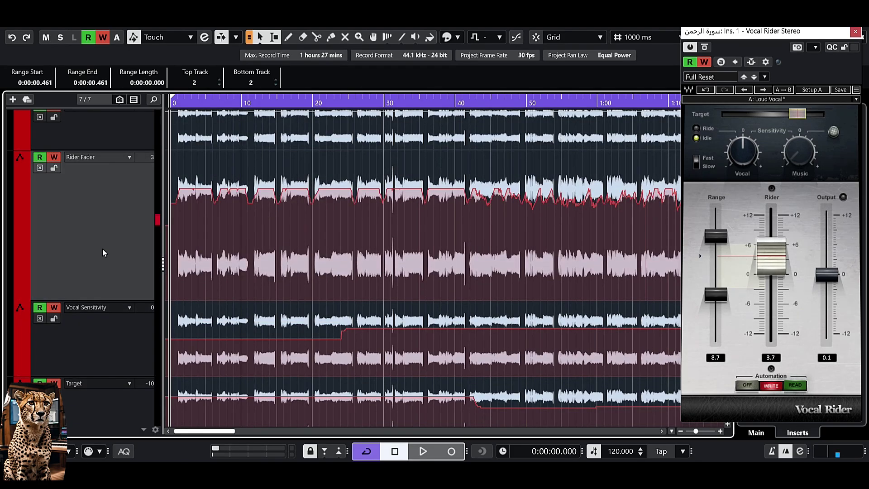
{"action": "scroll", "coordinate": [103, 250], "scroll_direction": "up", "scroll_amount": 3}
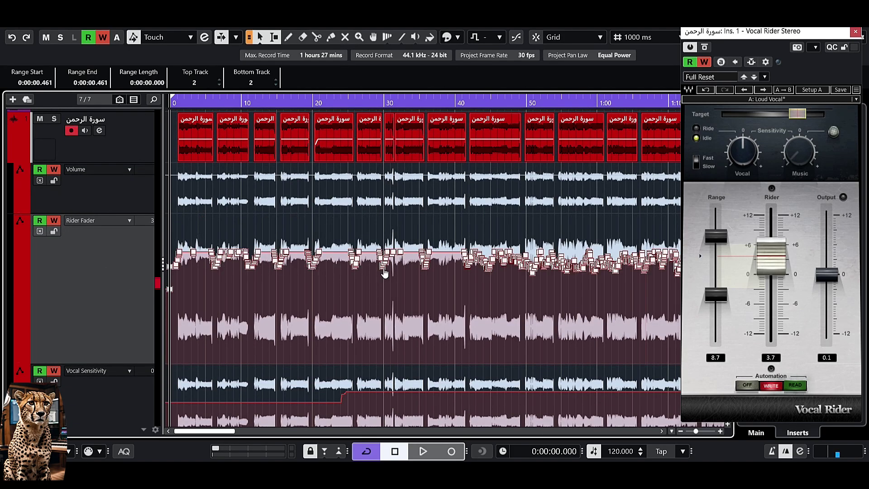